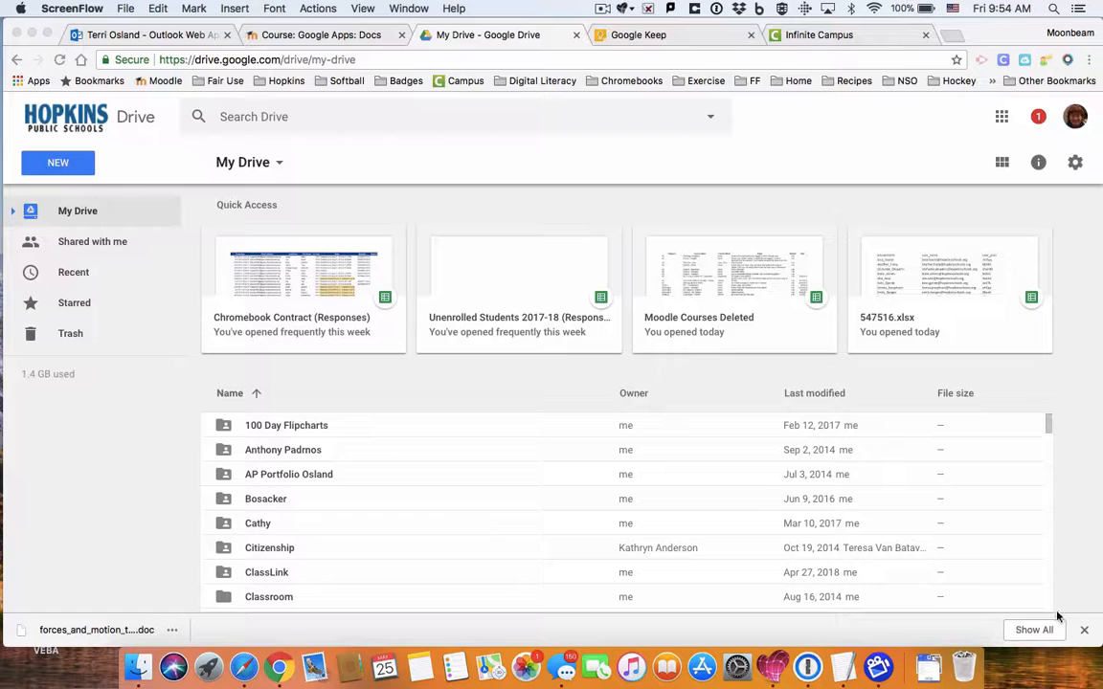
Step: Dismiss the download bar and expand My Drive in the sidebar to list its subfolders
{"action": "left_click", "coordinate": [1083, 630]}
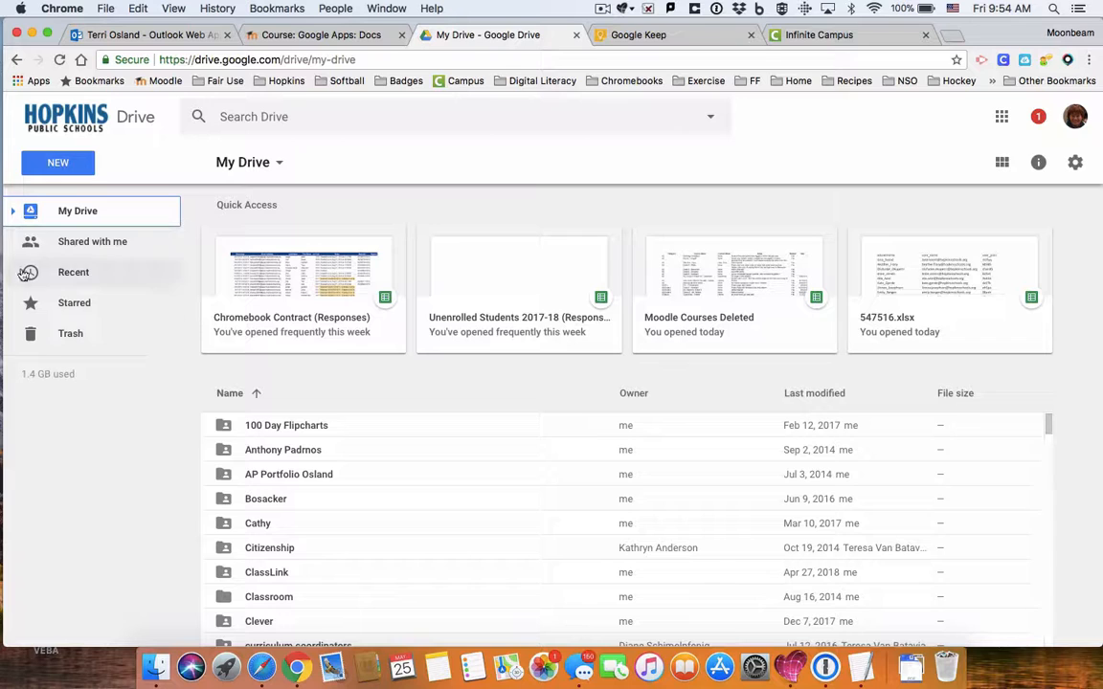
{"action": "left_click", "coordinate": [13, 213]}
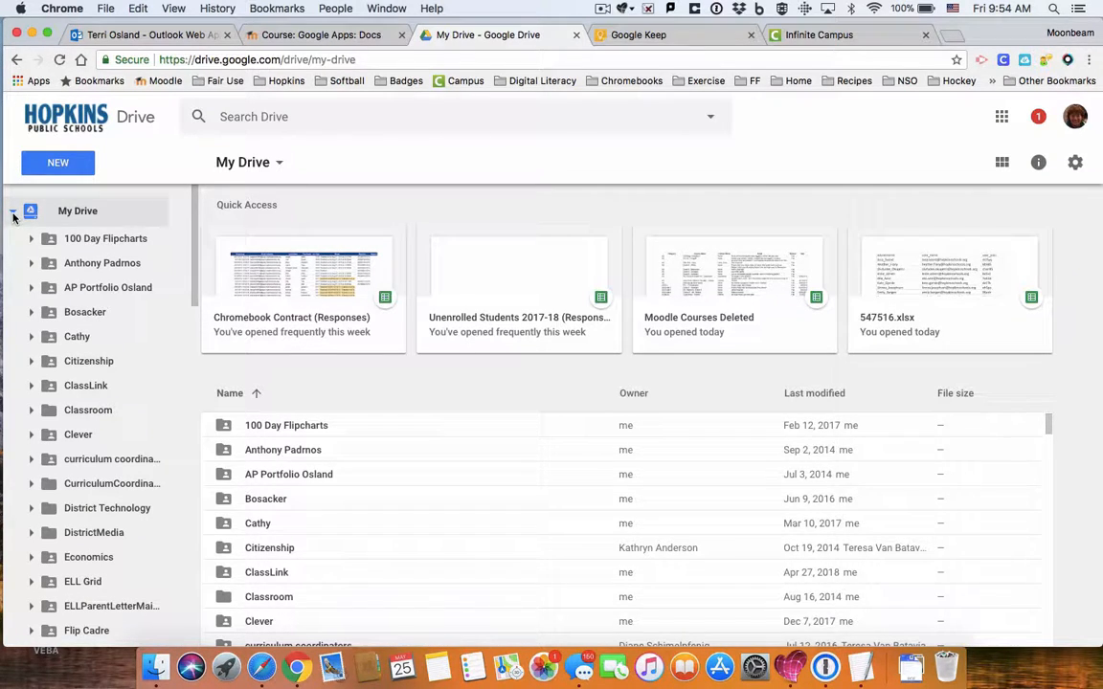
{"action": "left_click", "coordinate": [12, 212]}
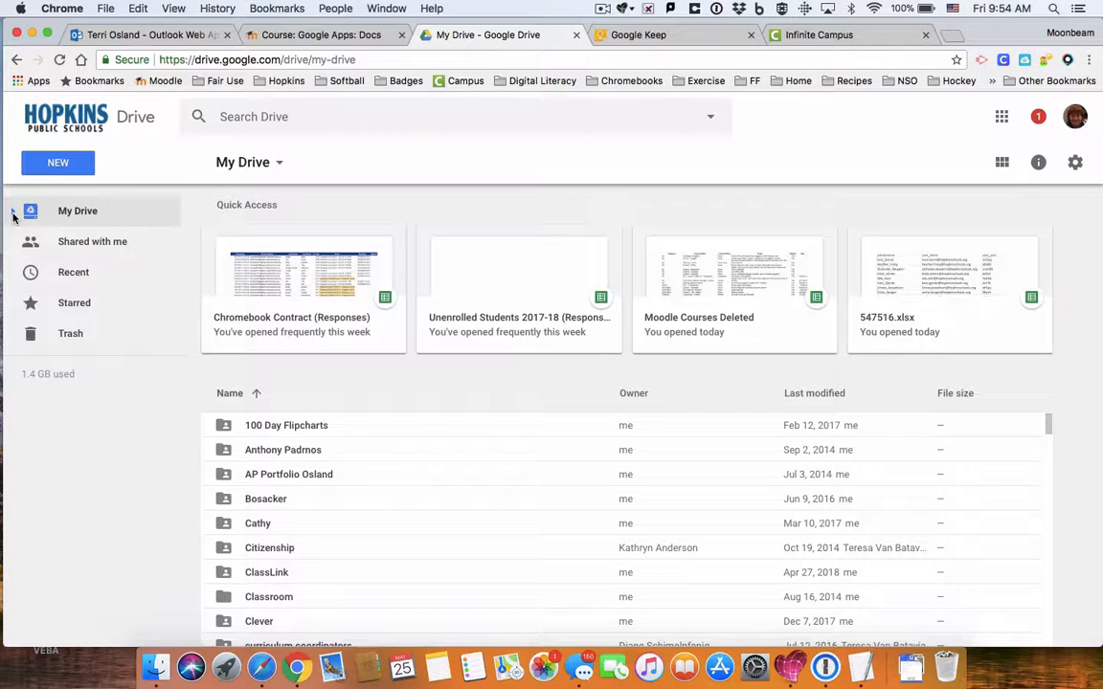
{"action": "left_click", "coordinate": [13, 212]}
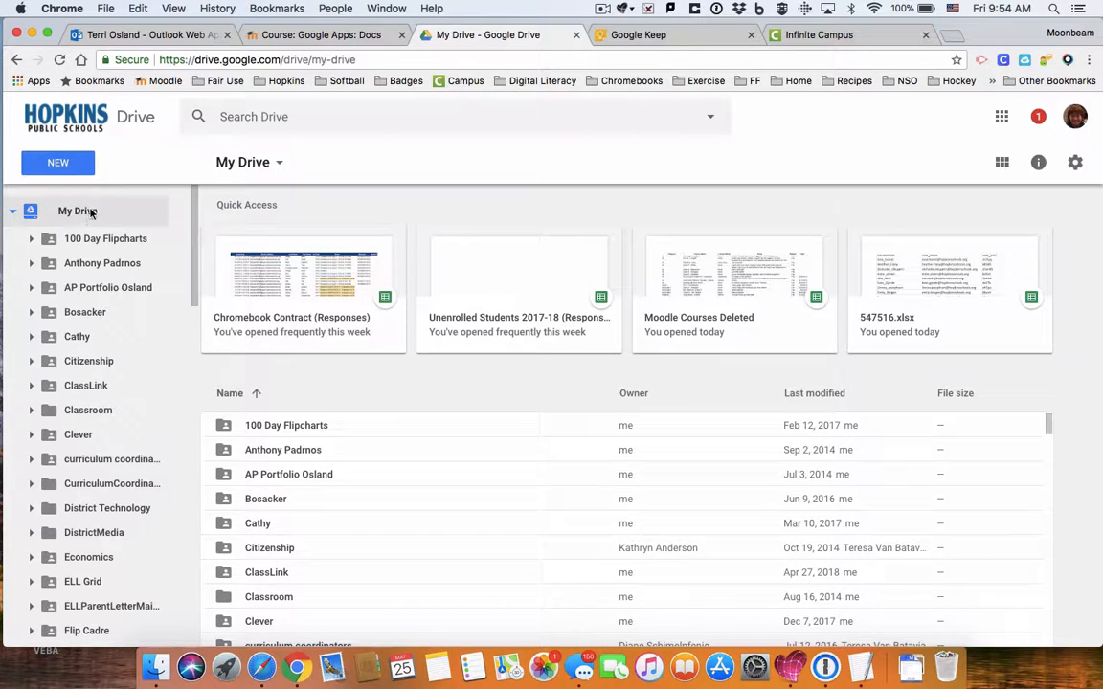
Step: Scroll the sidebar folder list down to Science Tests and open that empty folder
{"action": "left_click", "coordinate": [69, 160]}
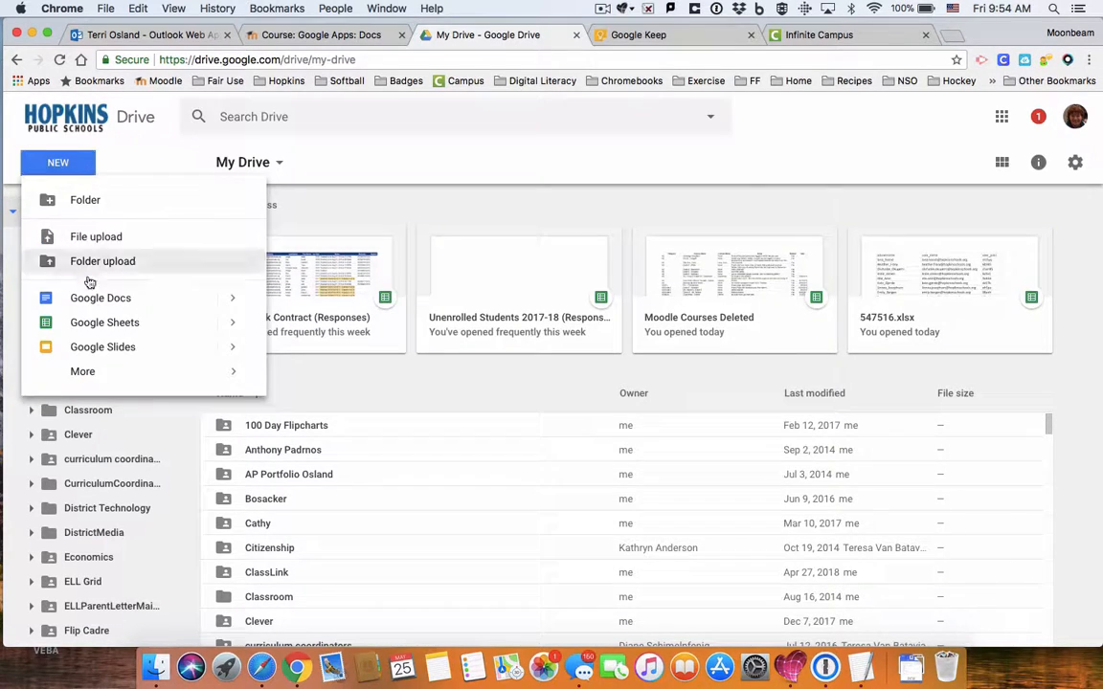
{"action": "left_click", "coordinate": [144, 166]}
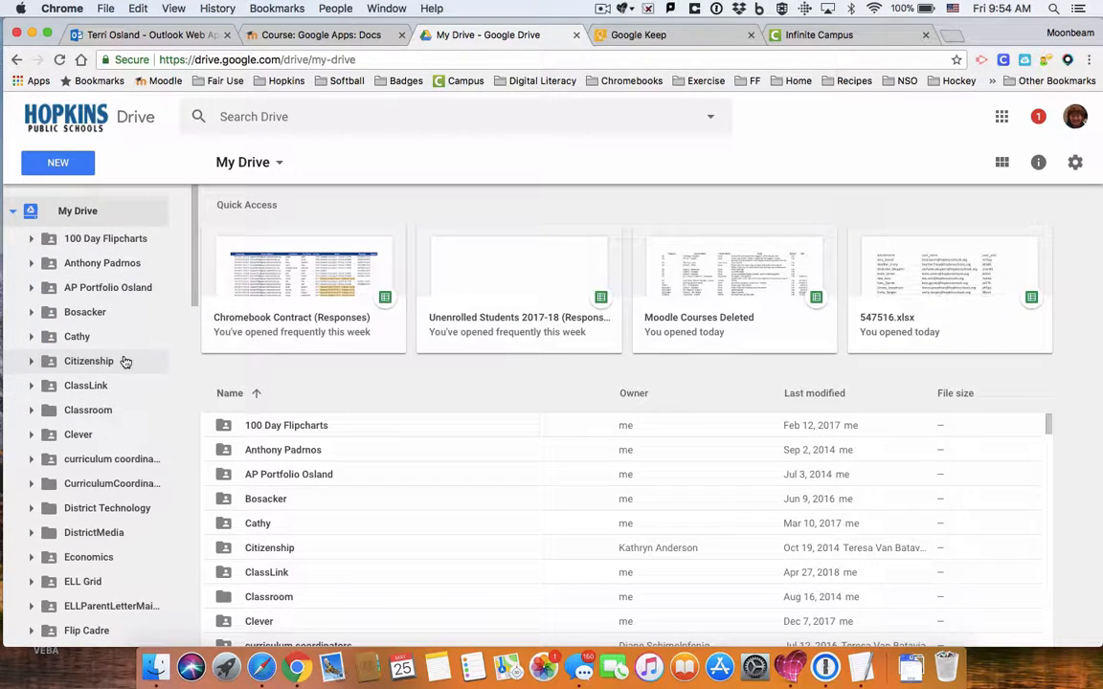
{"action": "scroll", "coordinate": [124, 361], "scroll_direction": "down", "scroll_amount": 5}
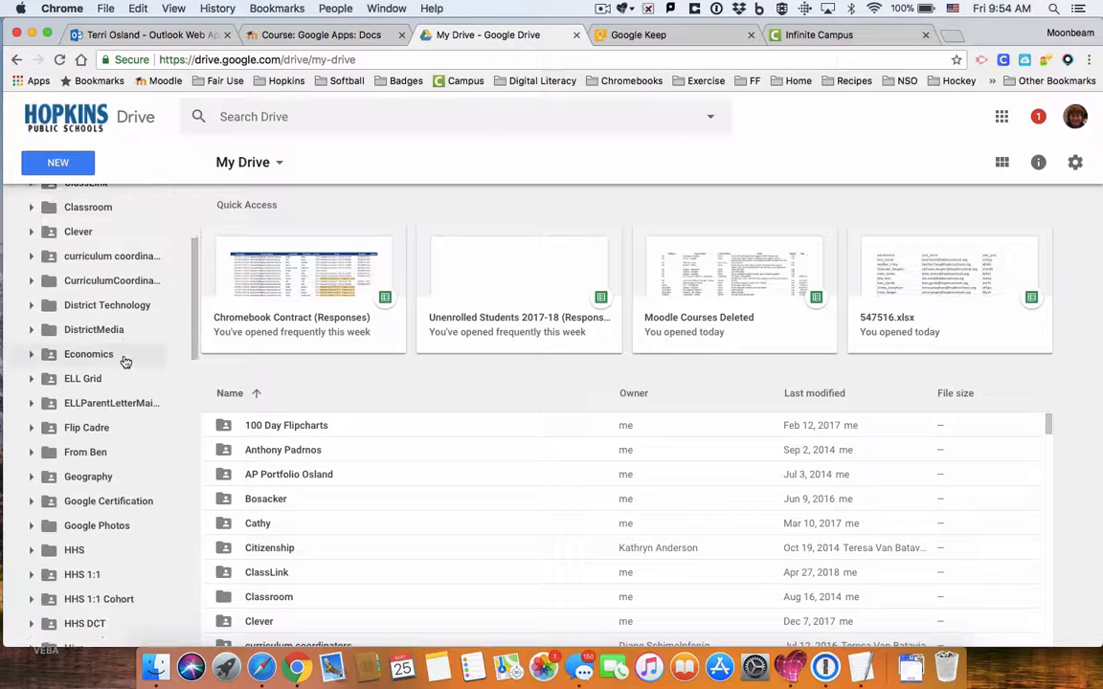
{"action": "scroll", "coordinate": [124, 361], "scroll_direction": "down", "scroll_amount": 13}
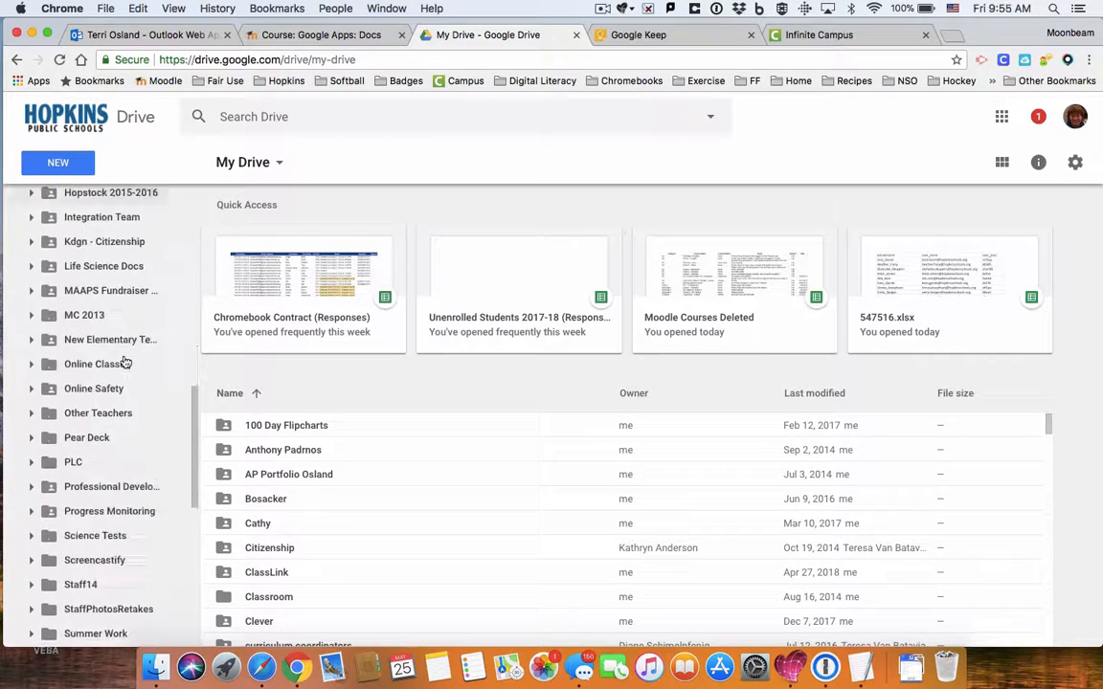
{"action": "scroll", "coordinate": [124, 362], "scroll_direction": "down", "scroll_amount": 10}
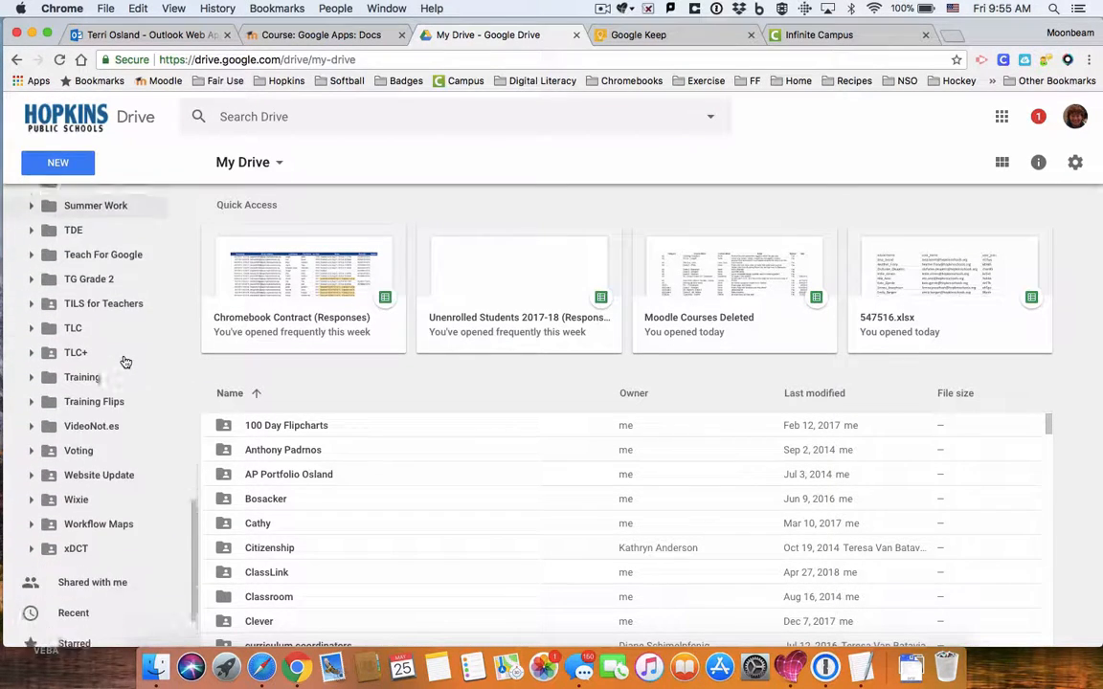
{"action": "scroll", "coordinate": [124, 361], "scroll_direction": "down", "scroll_amount": 1}
{"action": "scroll", "coordinate": [124, 362], "scroll_direction": "up", "scroll_amount": 5}
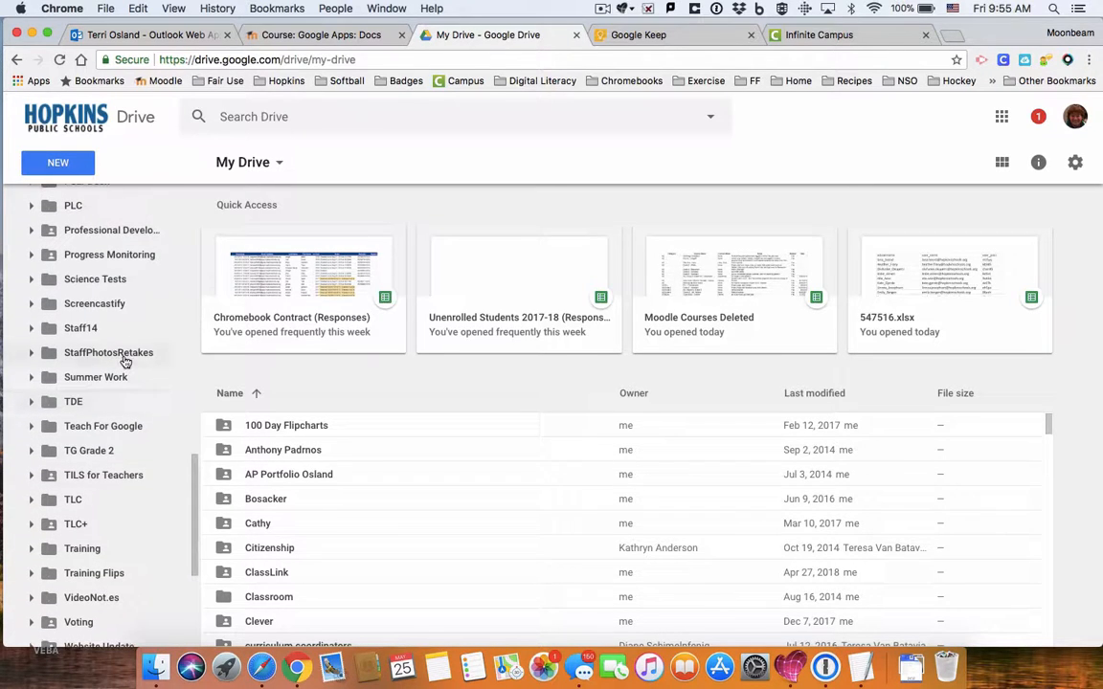
{"action": "left_click", "coordinate": [111, 282]}
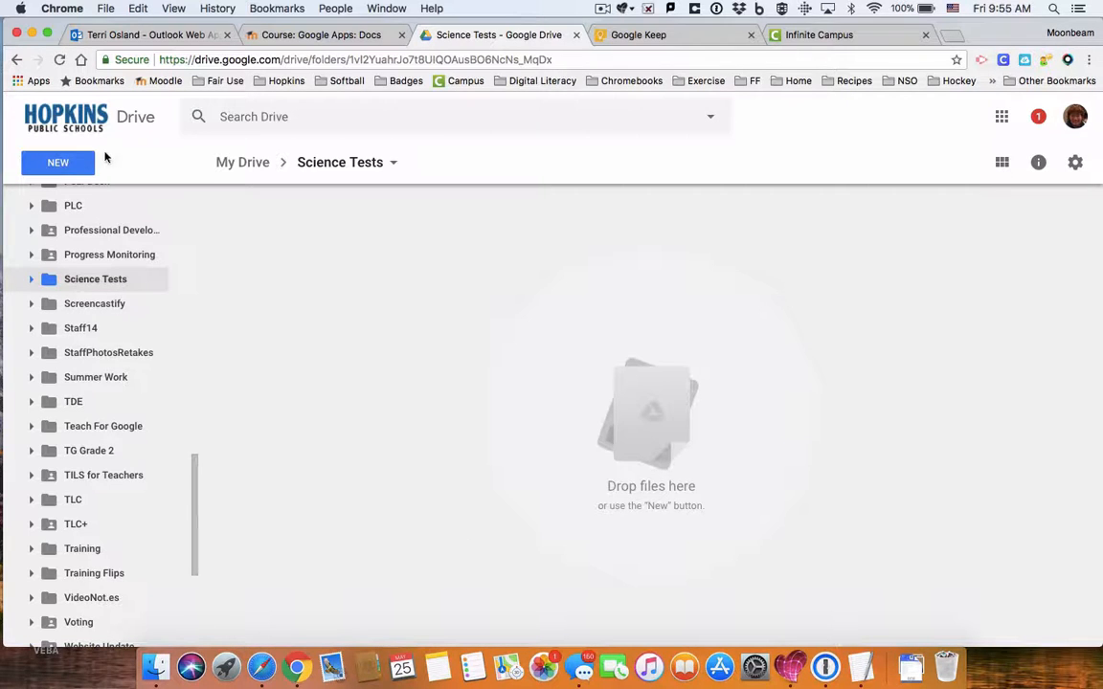
Step: Create a blank Google Docs document in Science Tests and close the unused course tab
{"action": "left_click", "coordinate": [72, 166]}
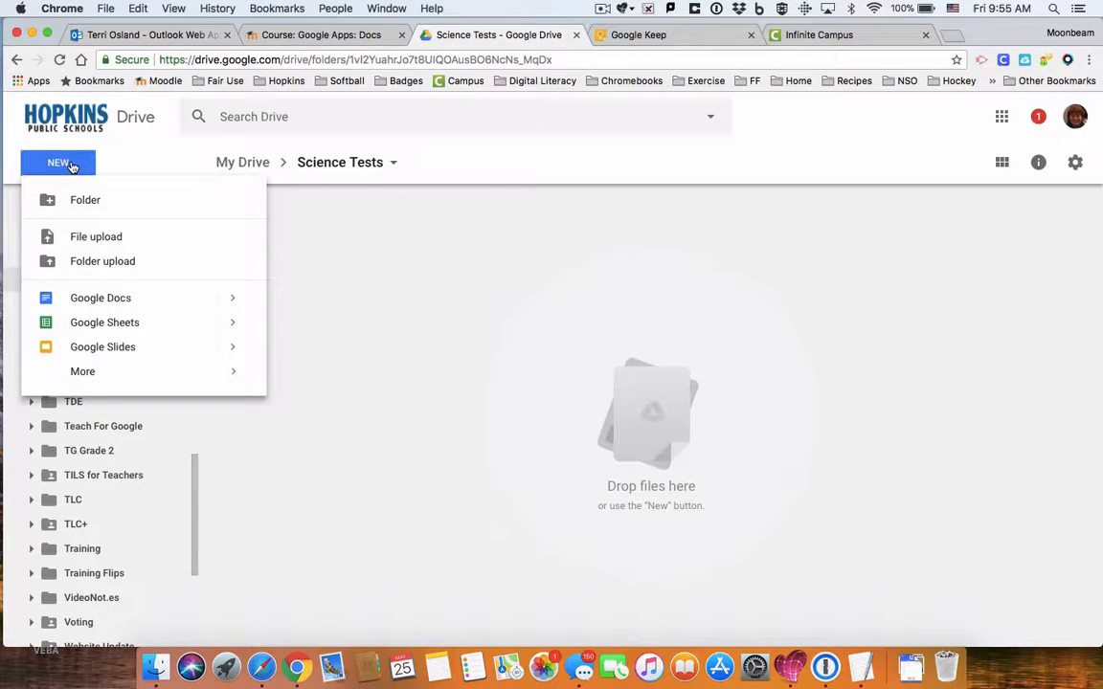
{"action": "left_click", "coordinate": [101, 298]}
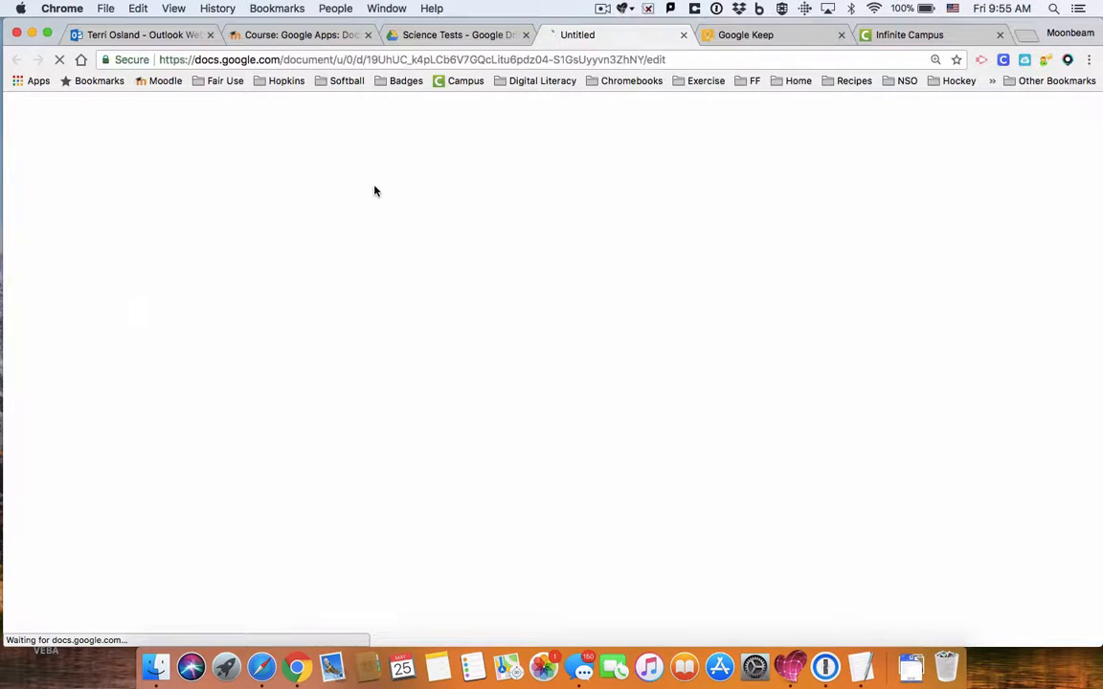
{"action": "left_click", "coordinate": [368, 34]}
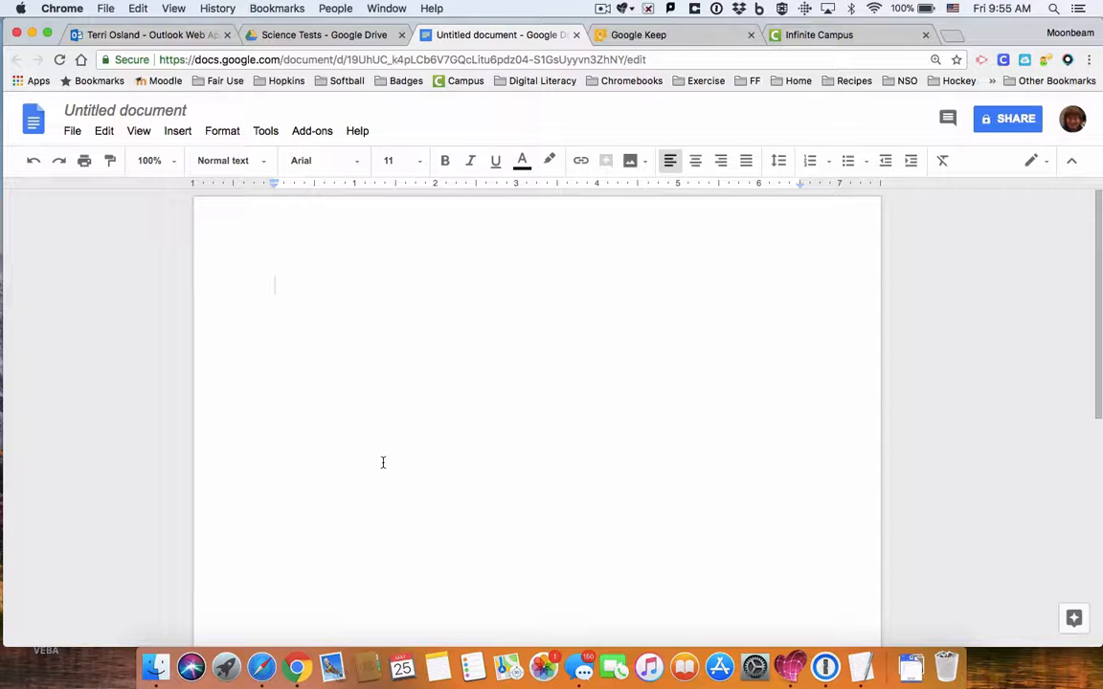
{"action": "left_click", "coordinate": [360, 36]}
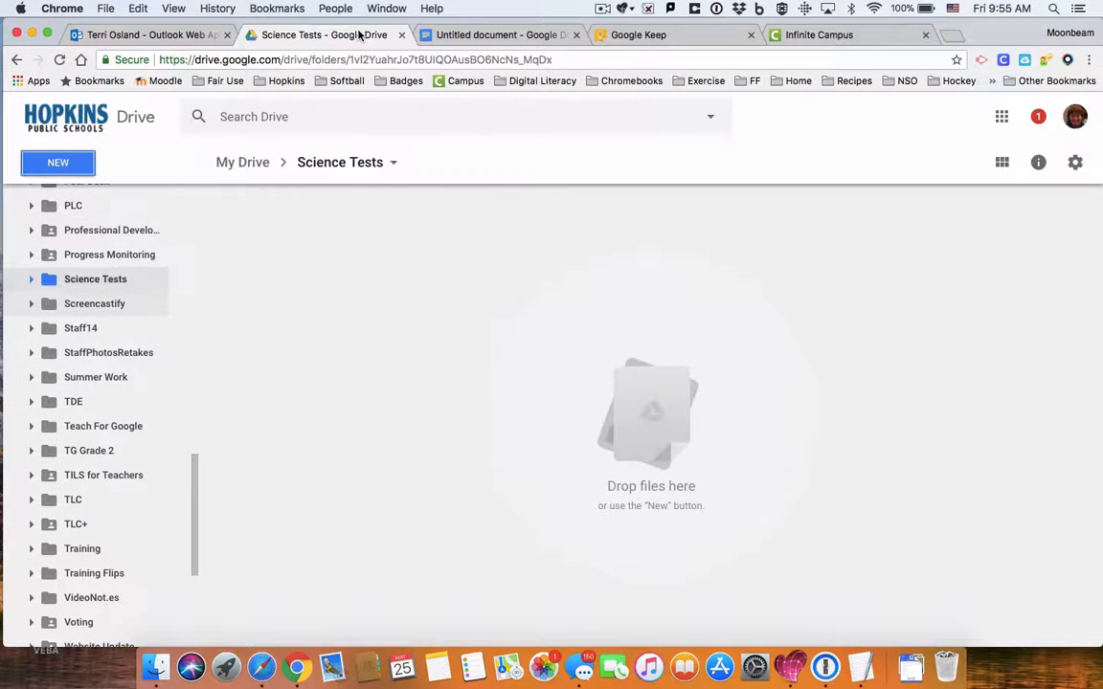
{"action": "left_click", "coordinate": [479, 37]}
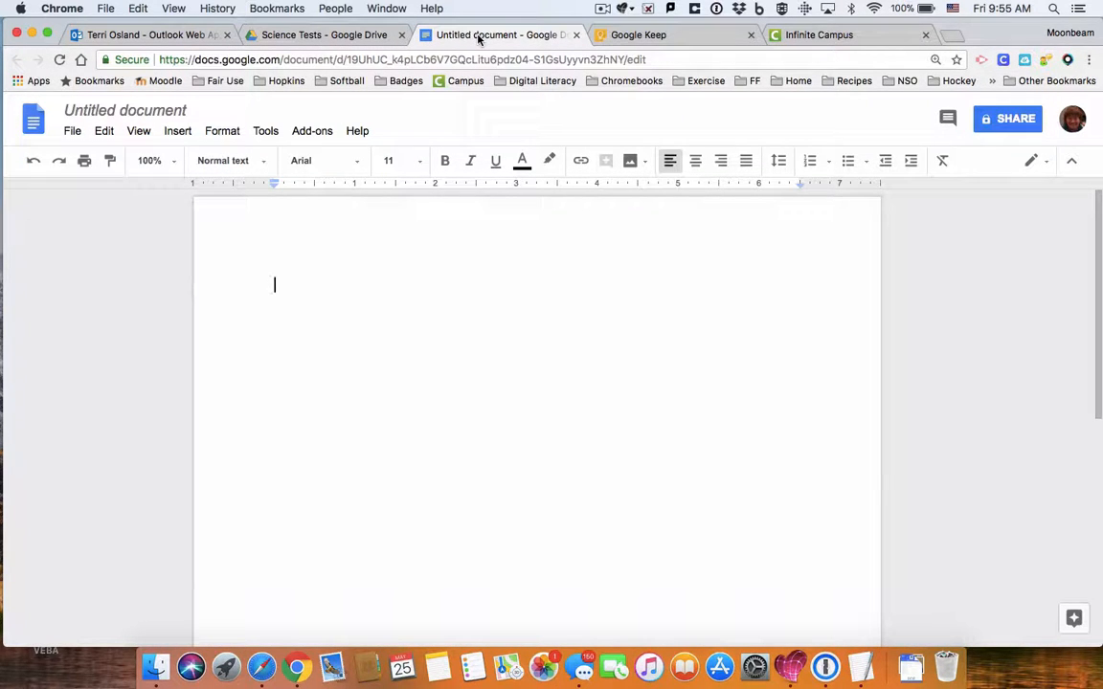
{"action": "left_click", "coordinate": [153, 109]}
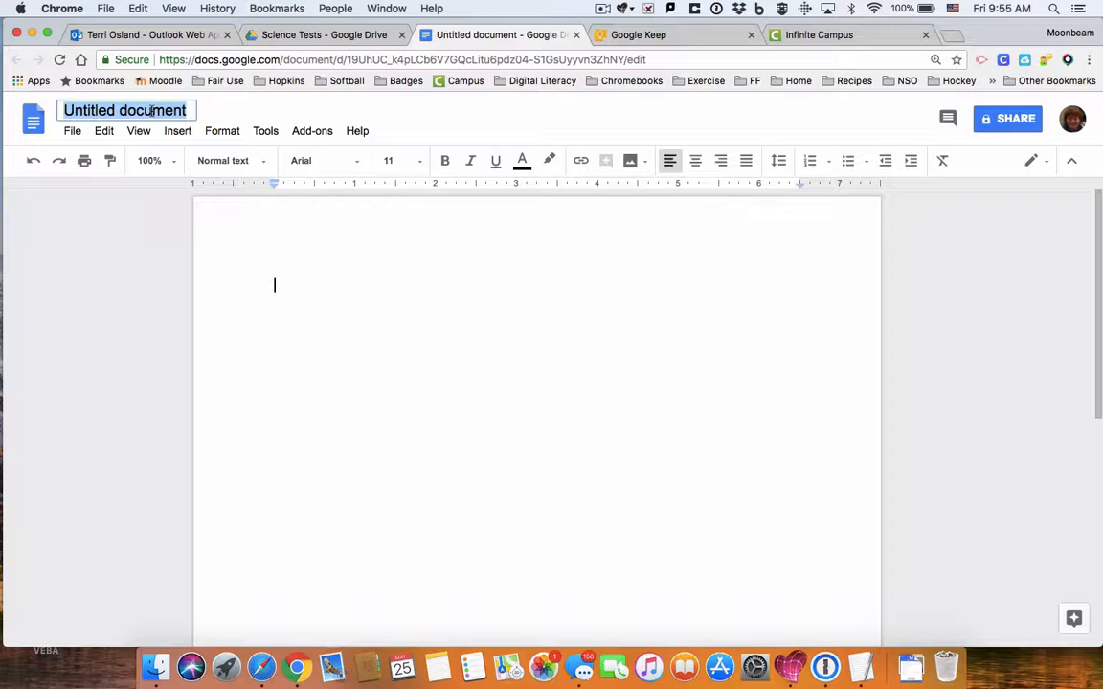
Step: Title the new document 'Cell Part Test' and return to the Science Tests folder tab
{"action": "type", "text": "Cell Park"}
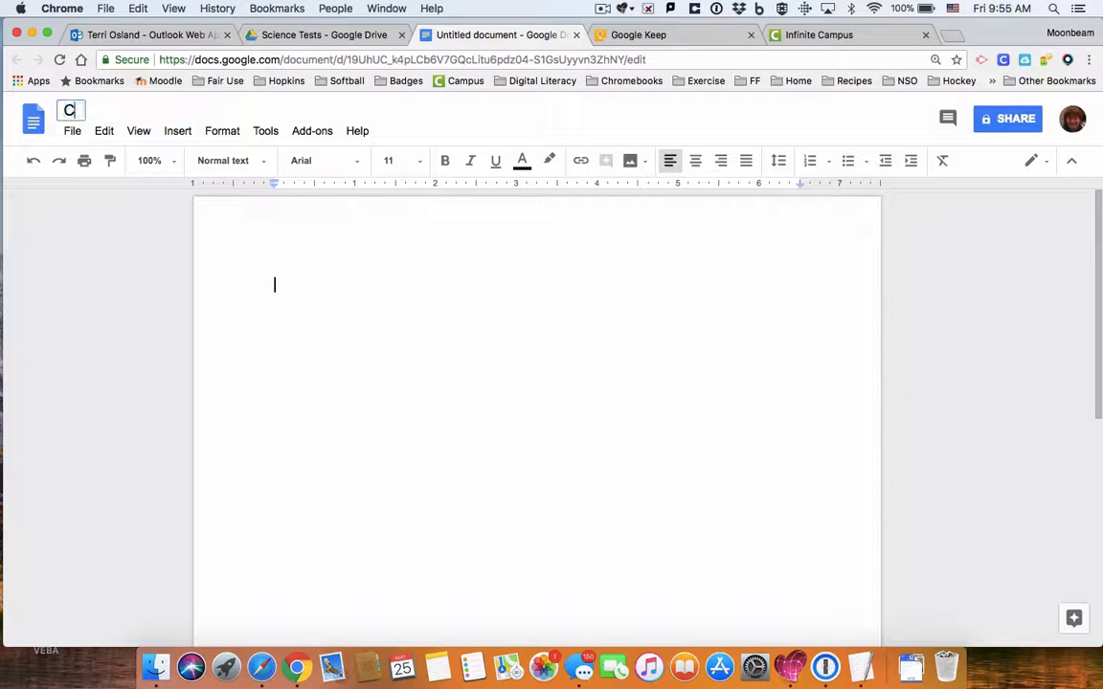
{"action": "key", "text": "BackSpace"}
{"action": "key", "text": "BackSpace"}
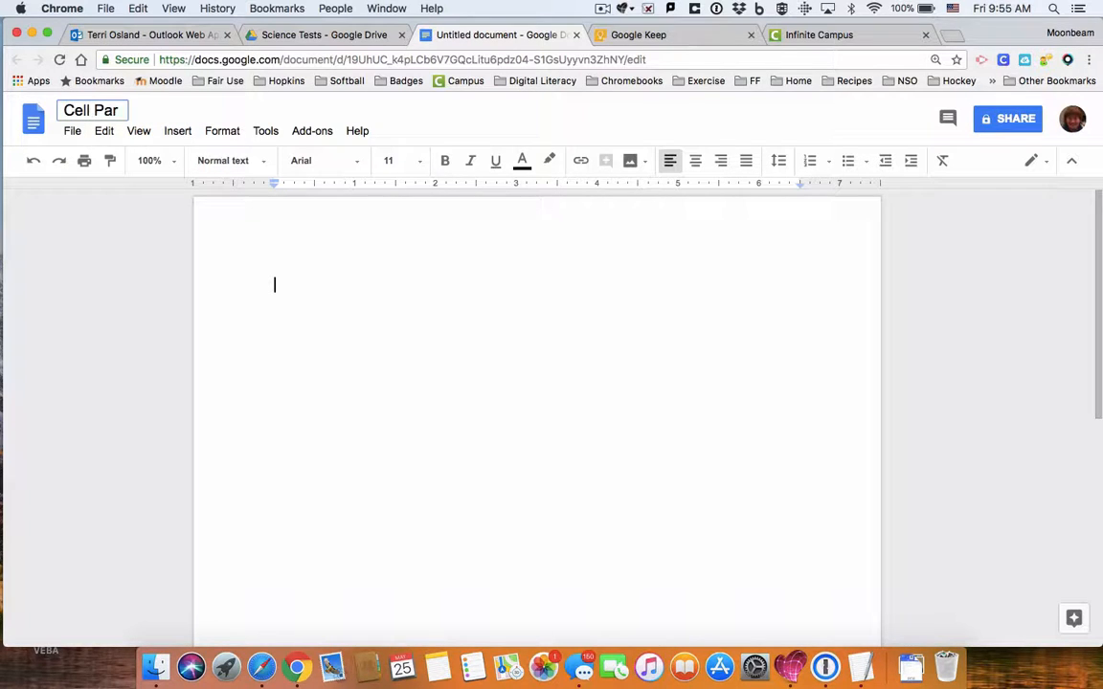
{"action": "type", "text": "t Text"}
{"action": "key", "text": "BackSpace"}
{"action": "key", "text": "BackSpace"}
{"action": "type", "text": "st"}
{"action": "left_click", "coordinate": [387, 411]}
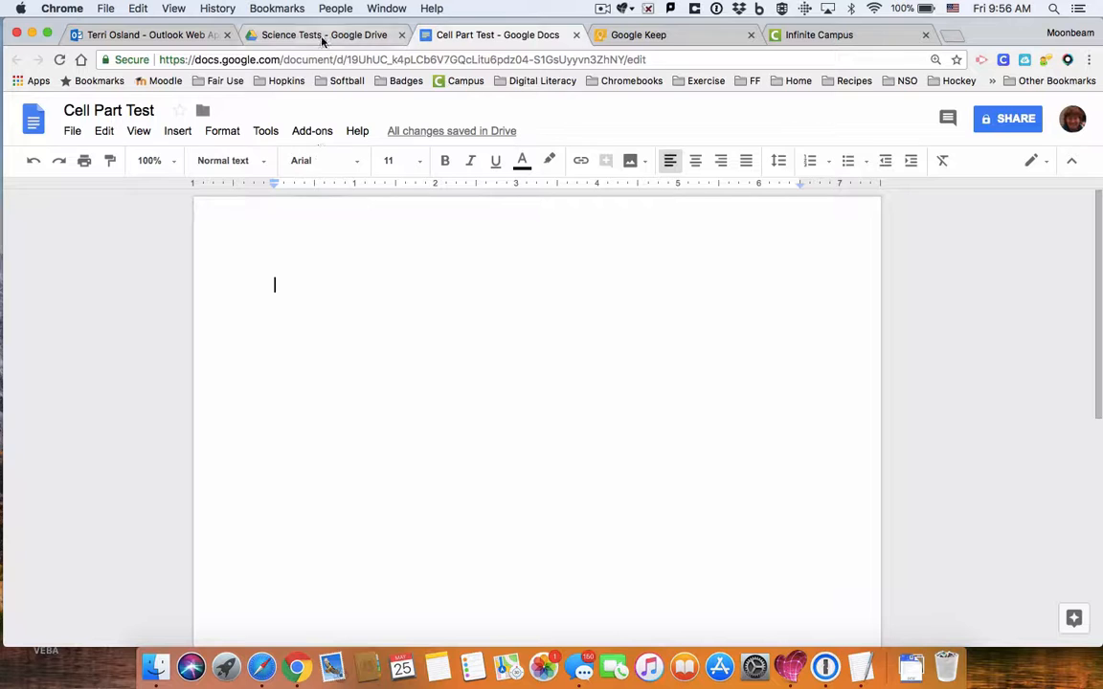
{"action": "left_click", "coordinate": [289, 31]}
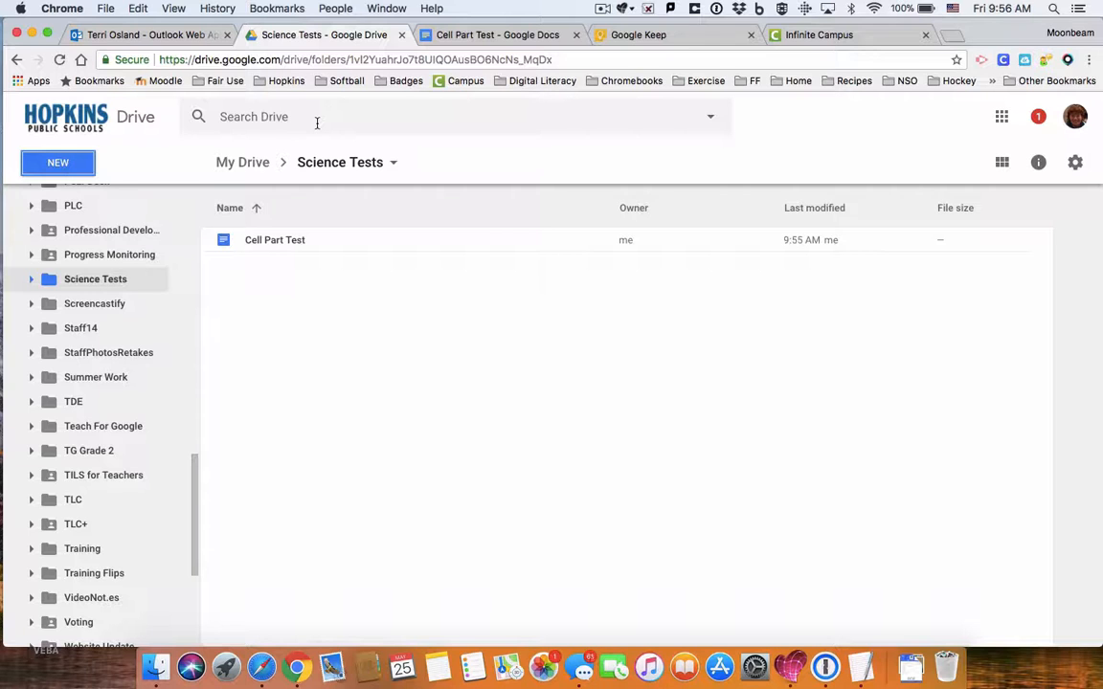
Step: Close the Cell Part Test document tab, leaving Drive's Science Tests listing with that one file
{"action": "left_click", "coordinate": [460, 34]}
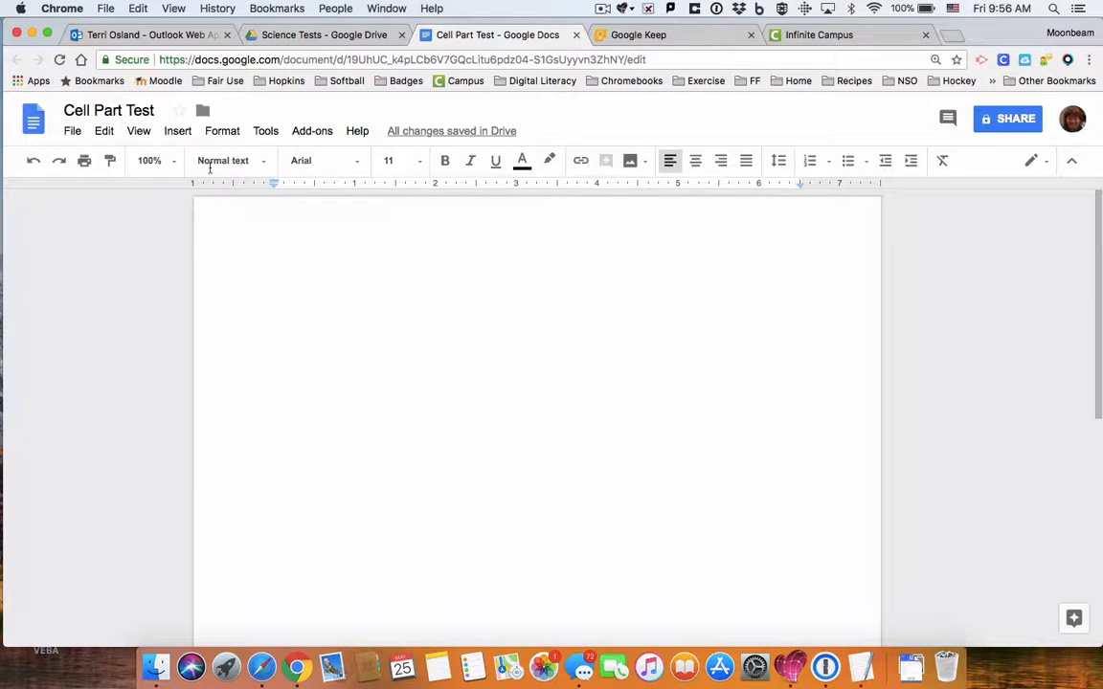
{"action": "left_click", "coordinate": [373, 403]}
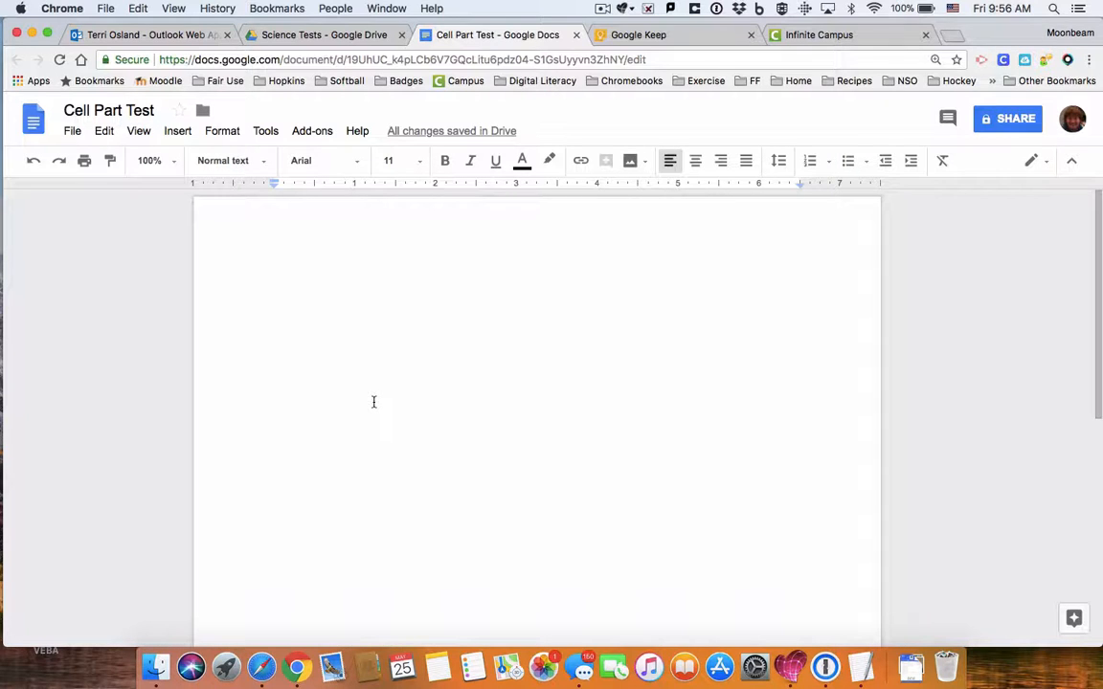
{"action": "left_click", "coordinate": [575, 35]}
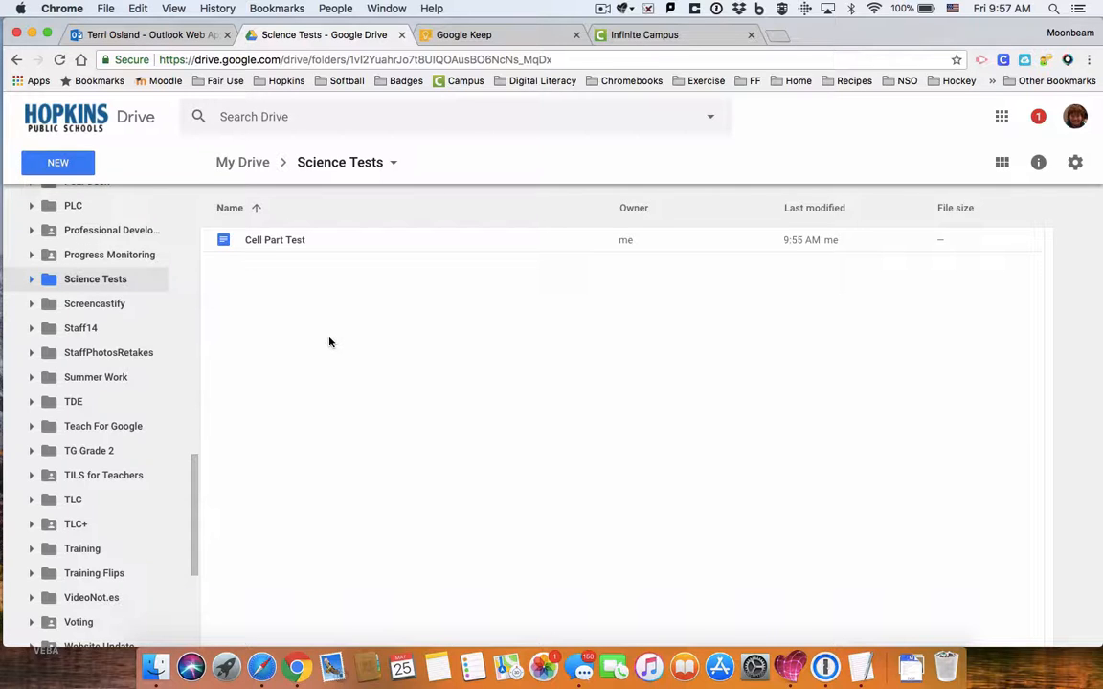
Step: Drag forces_and_motion_test.doc from Finder's Documents folder into Science Tests to upload it
{"action": "left_click", "coordinate": [157, 667]}
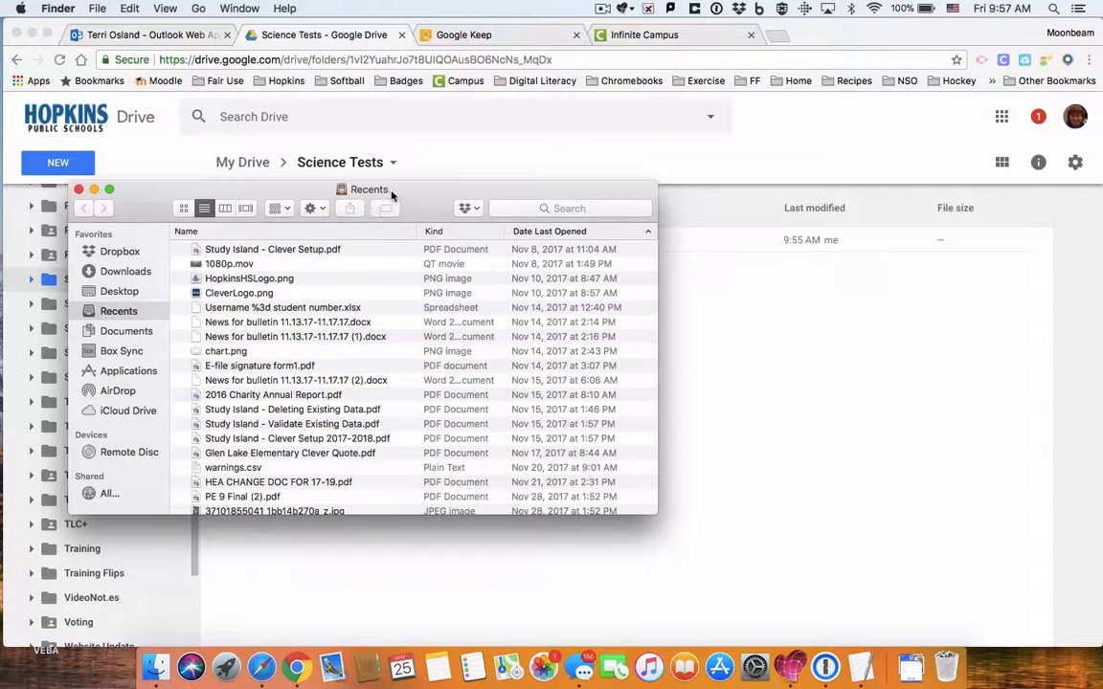
{"action": "left_click_drag", "start_coordinate": [395, 194], "coordinate": [876, 146]}
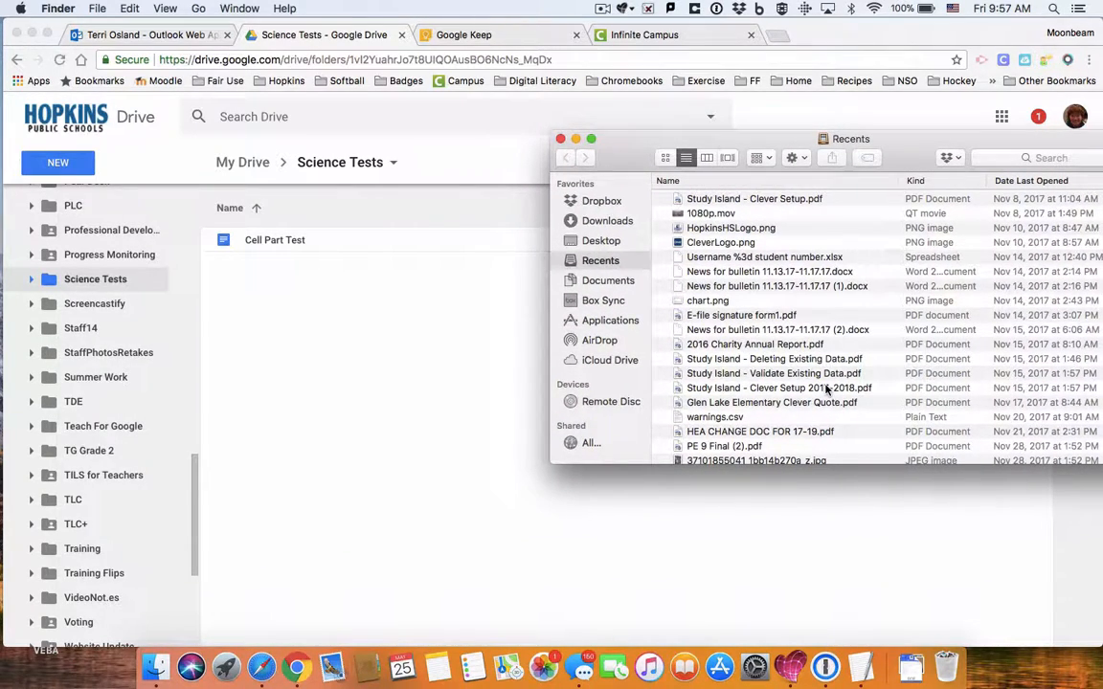
{"action": "left_click", "coordinate": [608, 281]}
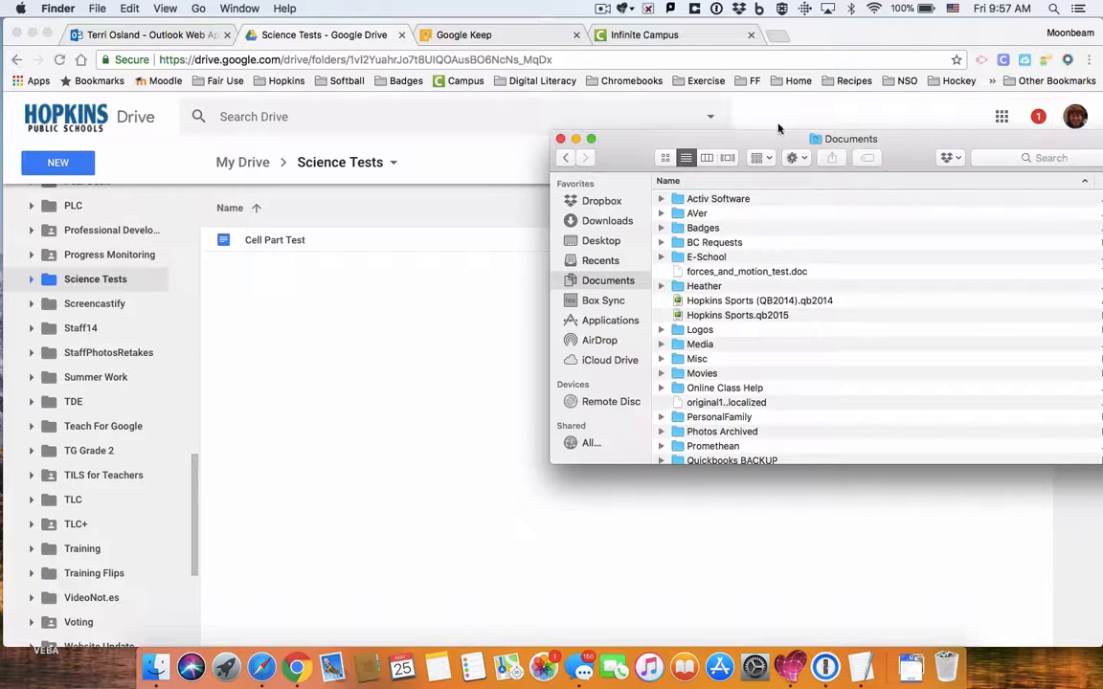
{"action": "left_click_drag", "start_coordinate": [779, 144], "coordinate": [841, 145]}
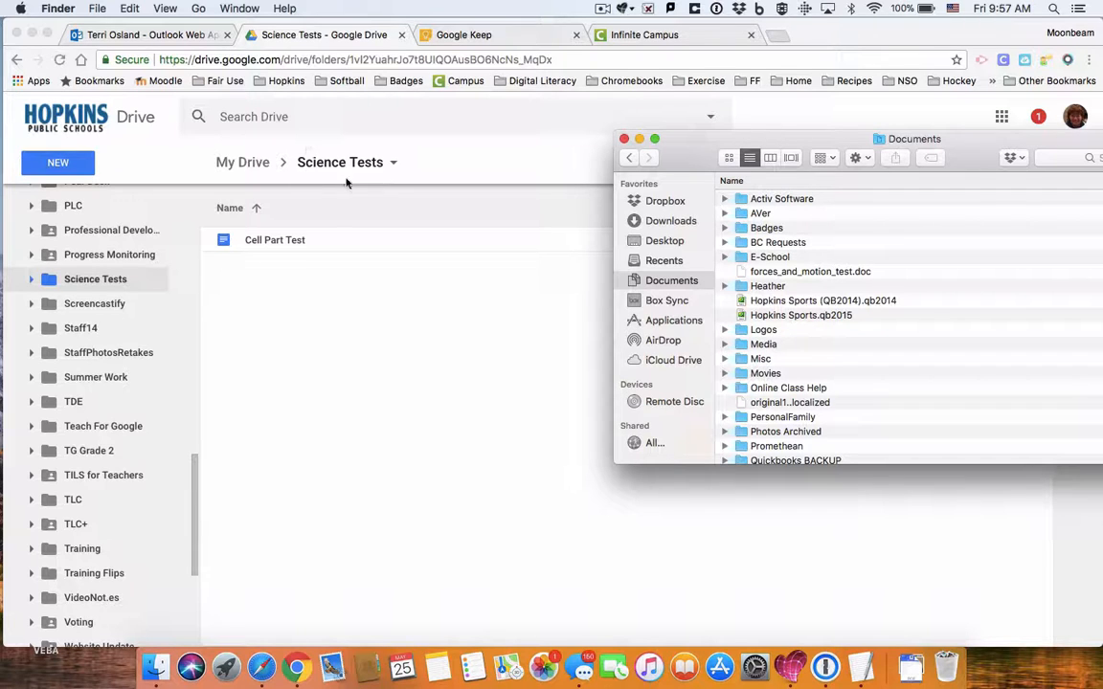
{"action": "left_click_drag", "start_coordinate": [763, 273], "coordinate": [495, 332]}
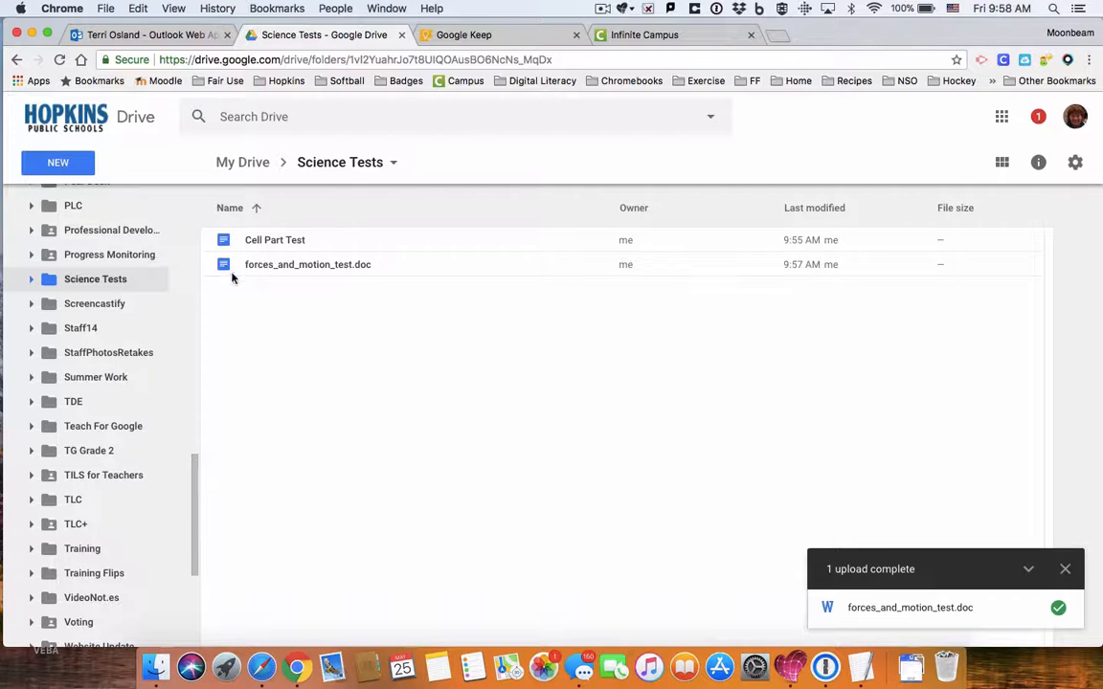
Step: Open the uploaded forces_and_motion_test.doc in Google Docs from the Science Tests list
{"action": "double_click", "coordinate": [327, 268]}
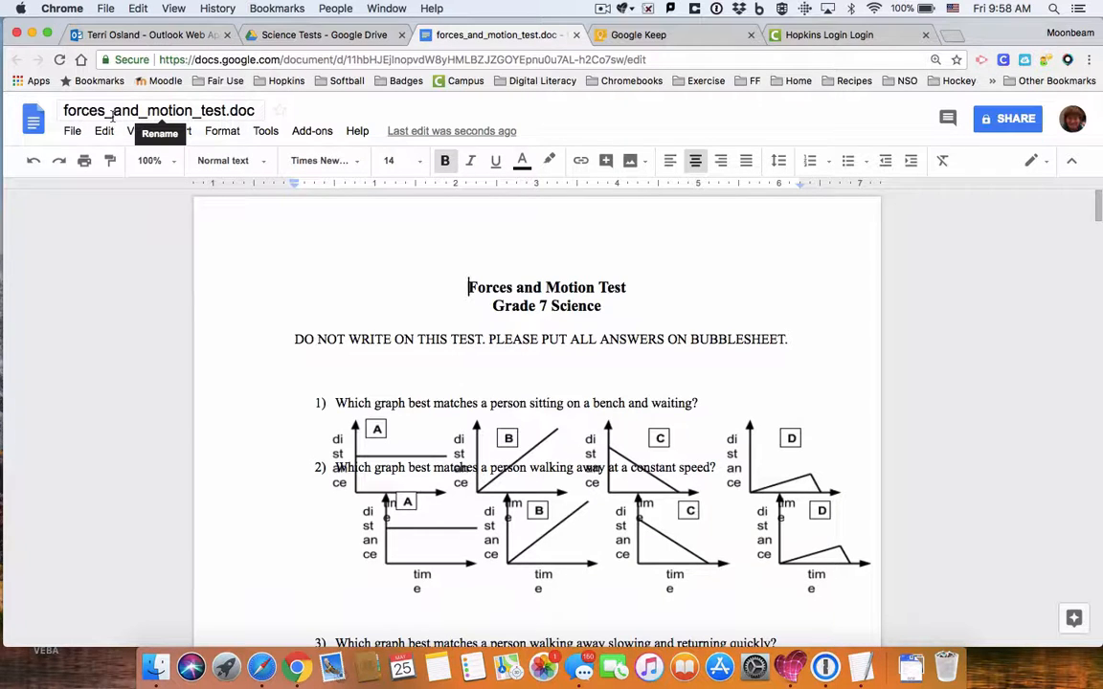
Step: Replace the title's underscores with spaces so it reads 'forces and motion test.doc', then select the .doc extension
{"action": "left_click", "coordinate": [112, 111]}
{"action": "key", "text": "BackSpace"}
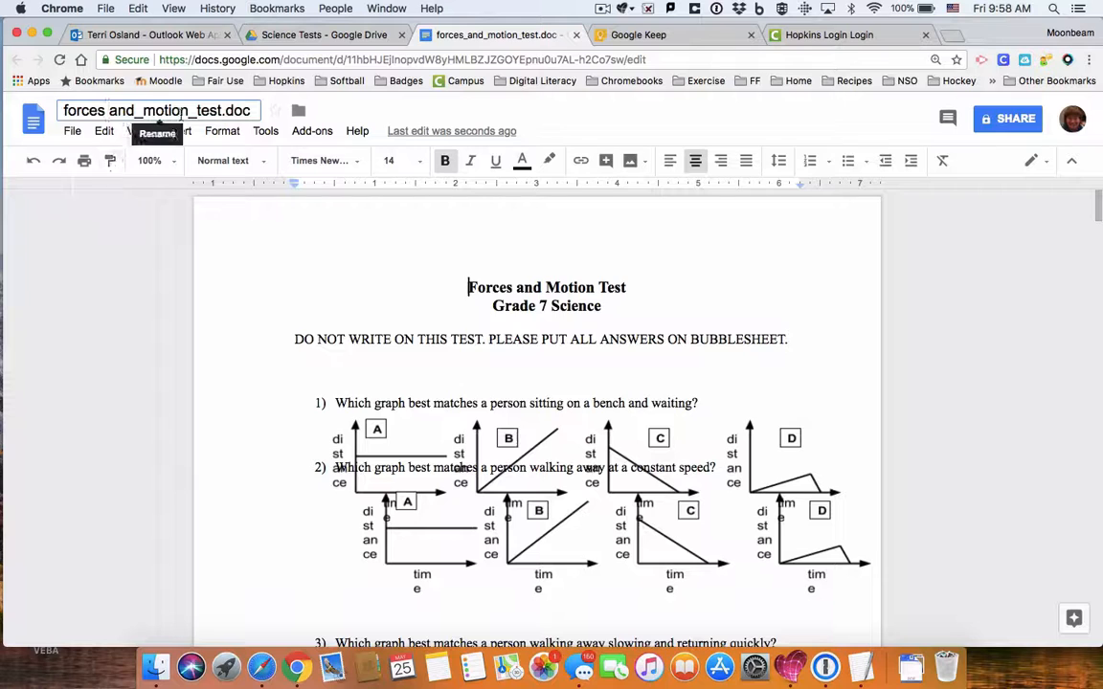
{"action": "left_click", "coordinate": [143, 113]}
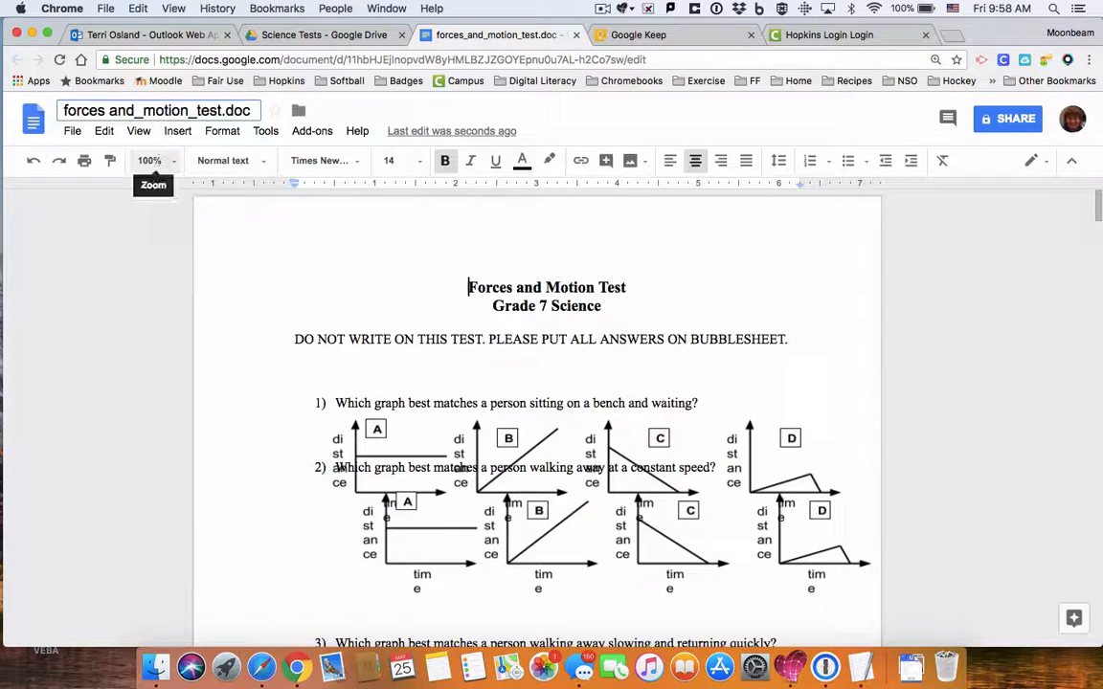
{"action": "key", "text": "BackSpace"}
{"action": "left_click", "coordinate": [185, 111]}
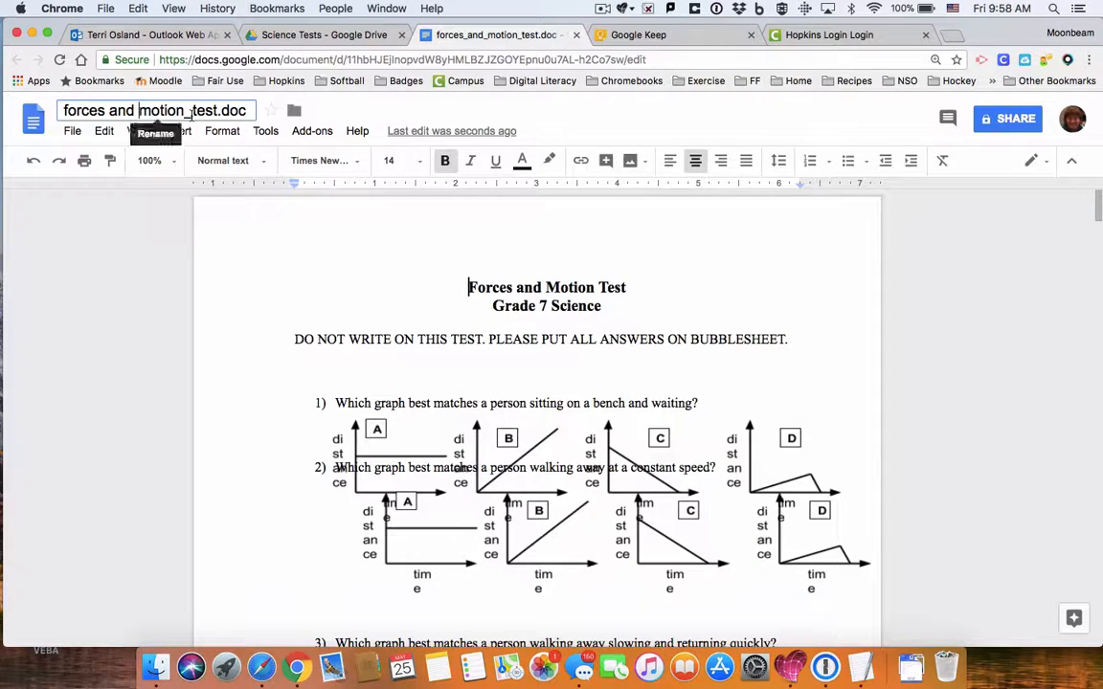
{"action": "key", "text": "BackSpace"}
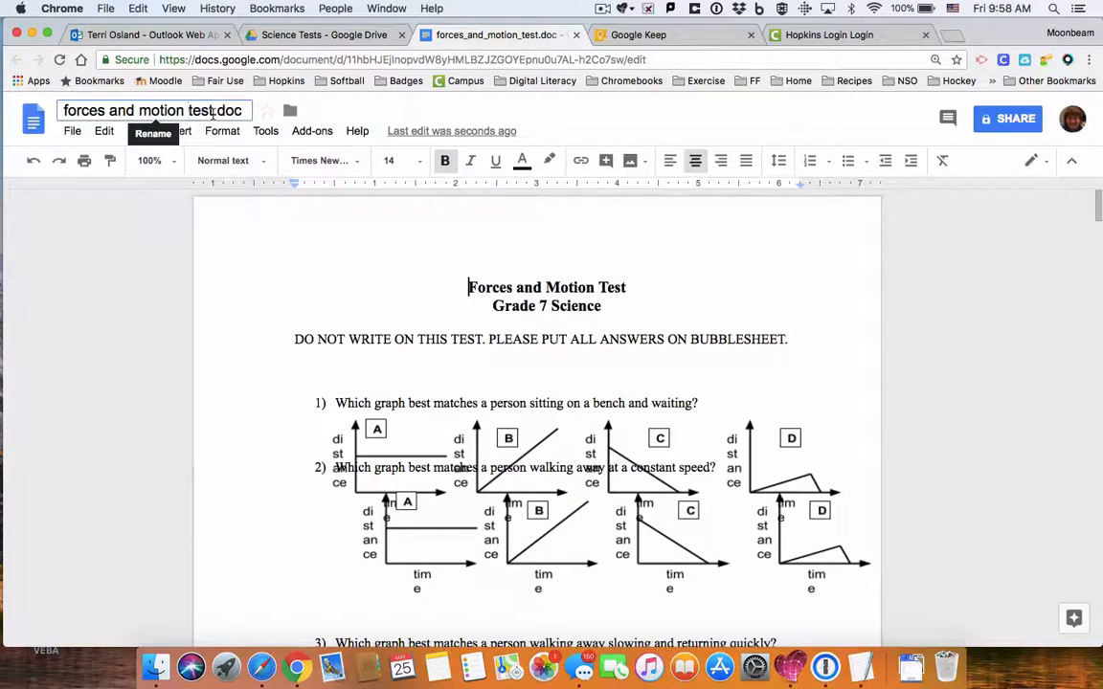
{"action": "left_click_drag", "start_coordinate": [213, 113], "coordinate": [260, 120]}
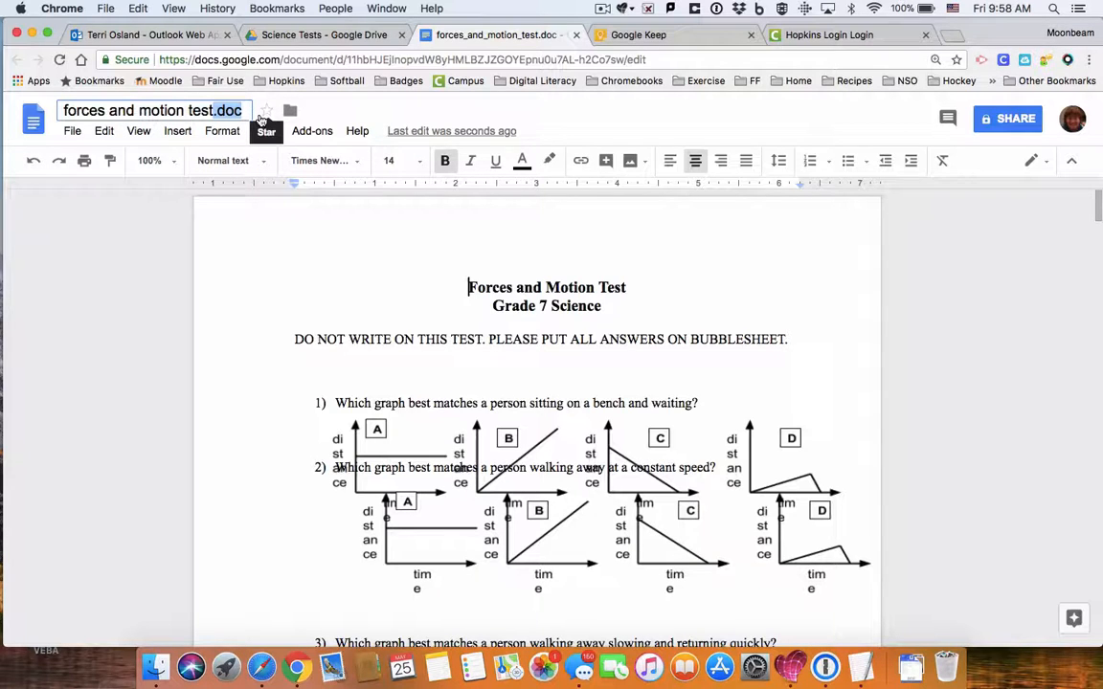